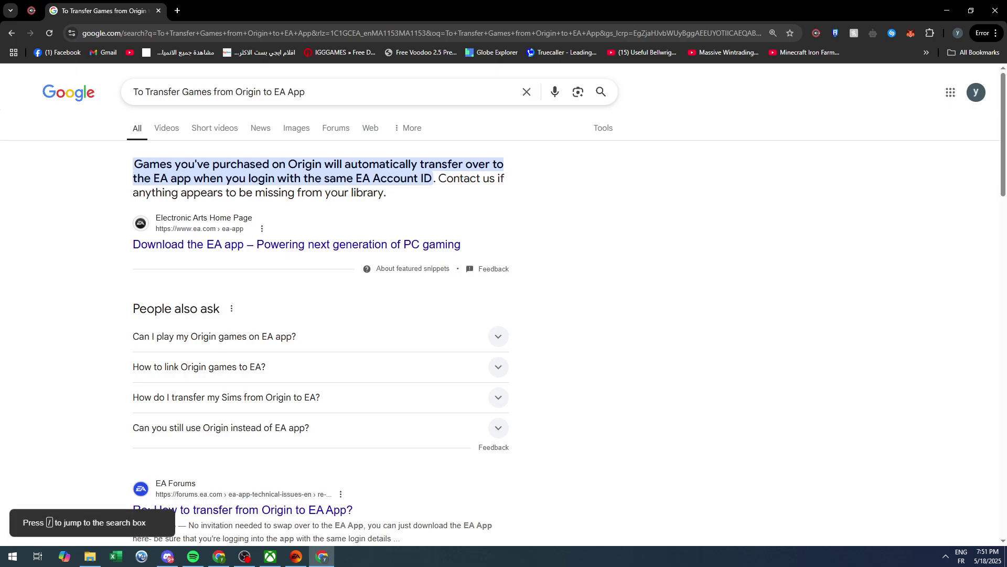
- Launch the EA app, dismiss its wishlist tip, and hide it to return to the results
key(alt+Tab)
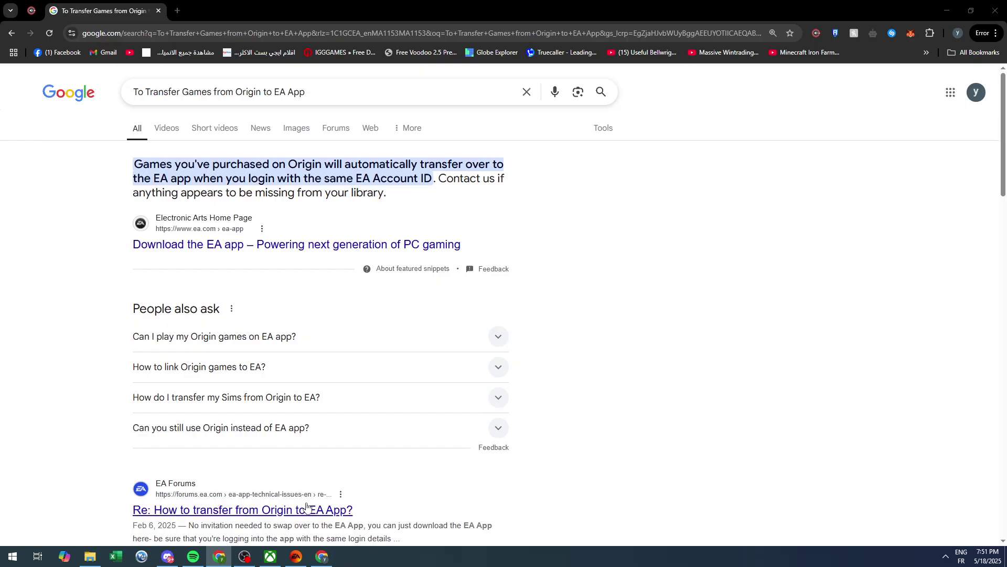
mouse_move(270, 557)
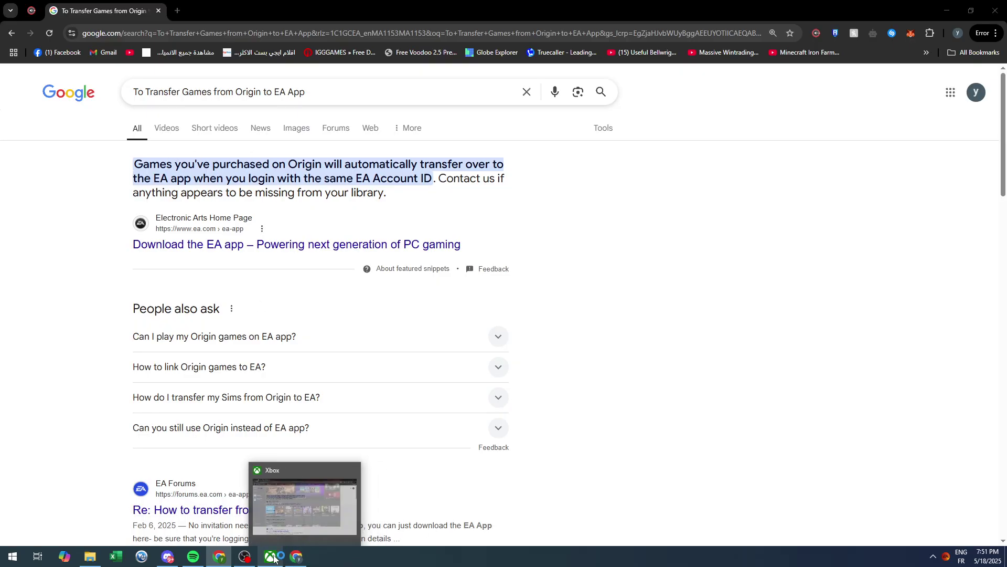
click(296, 557)
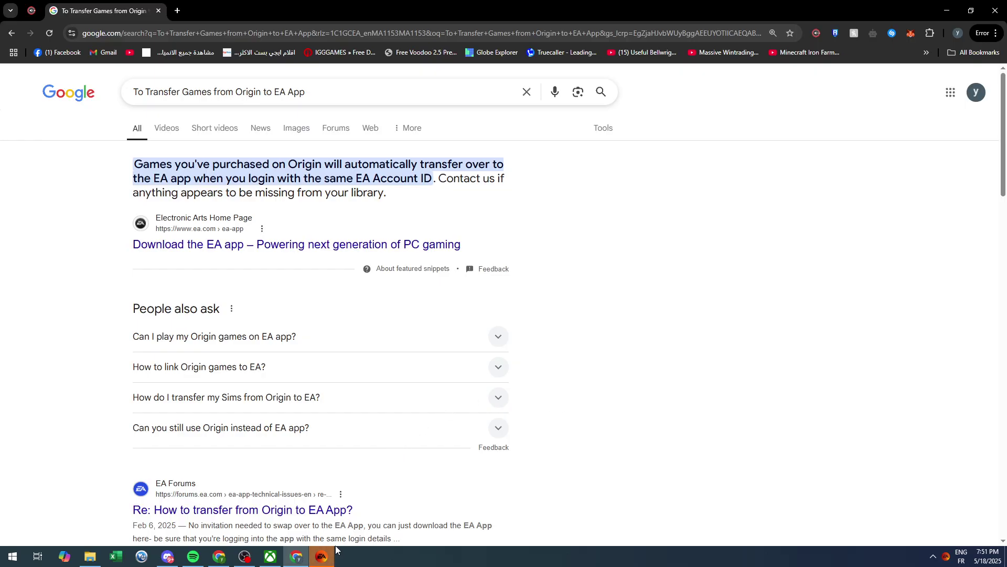
click(321, 558)
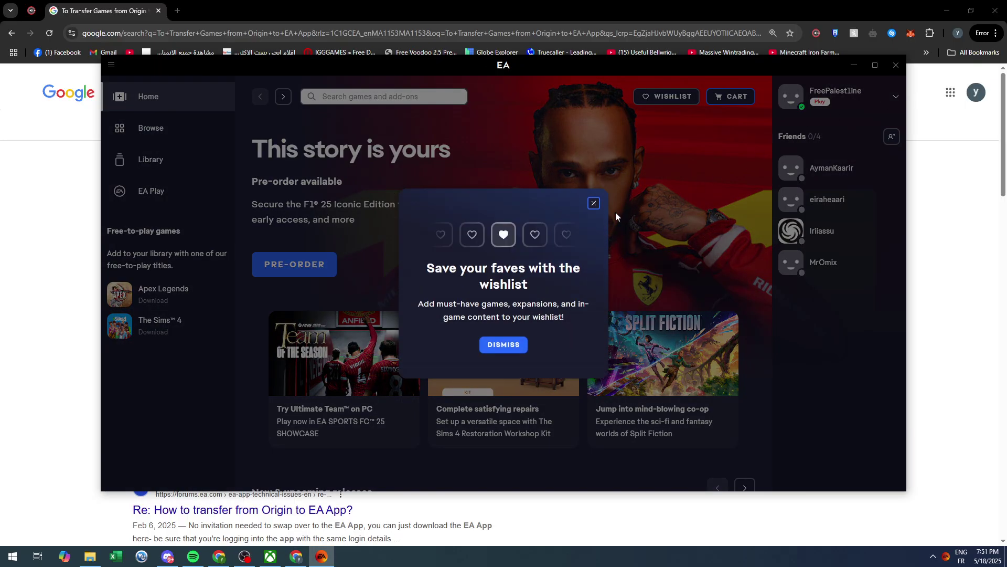
click(636, 198)
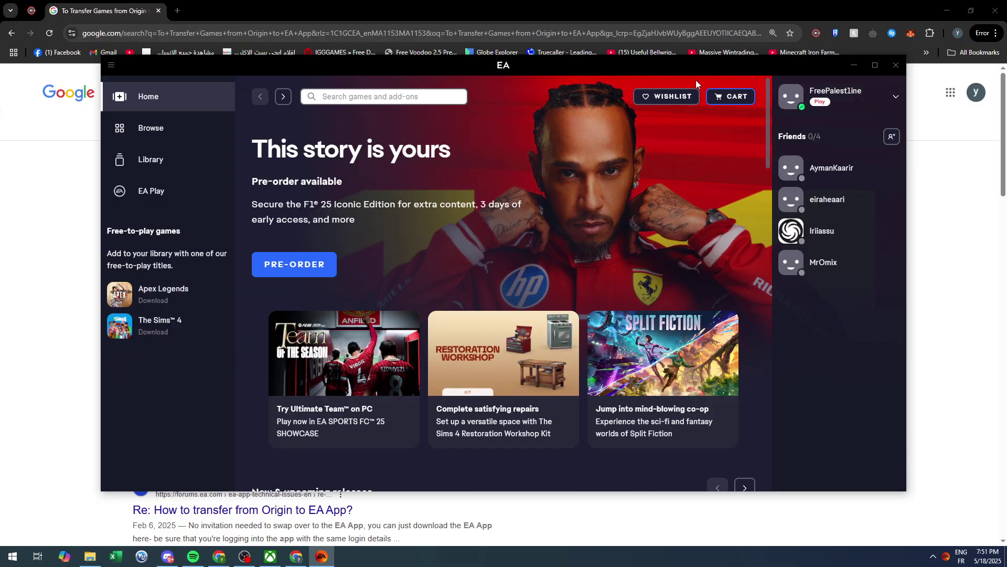
click(79, 257)
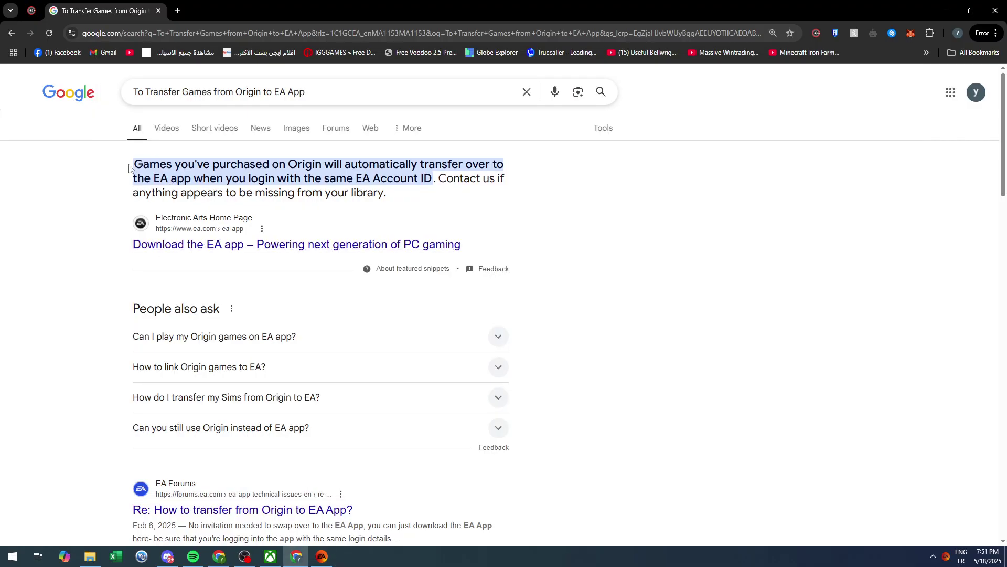
- Copy the featured answer about Origin games transferring and follow the EA app download link
drag(133, 167, 526, 169)
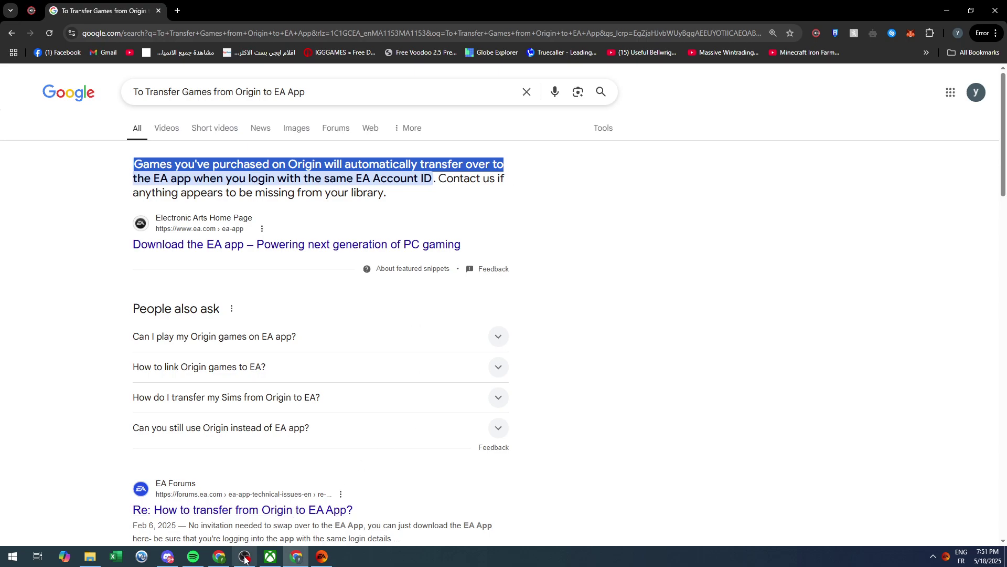
key(ctrl+c)
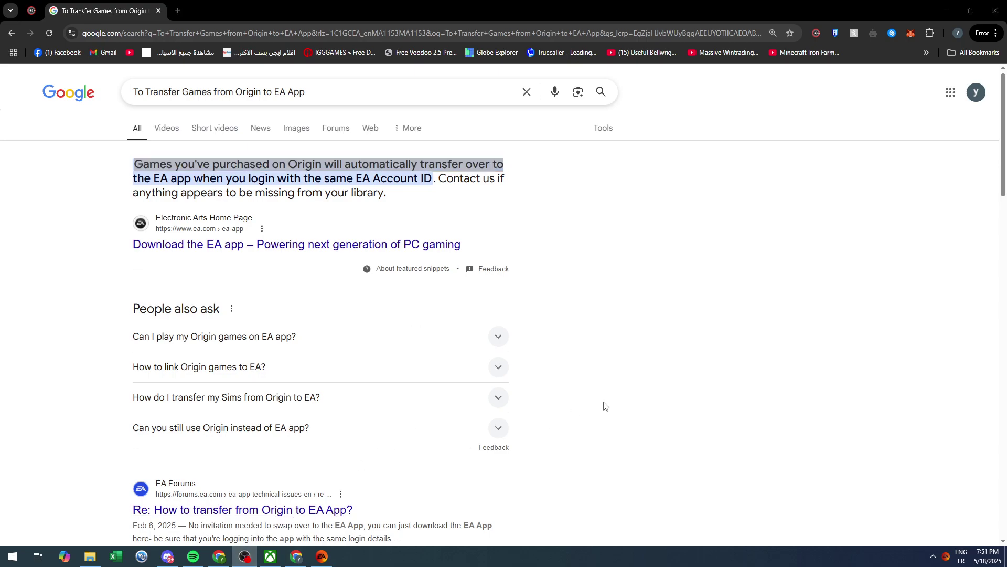
click(214, 244)
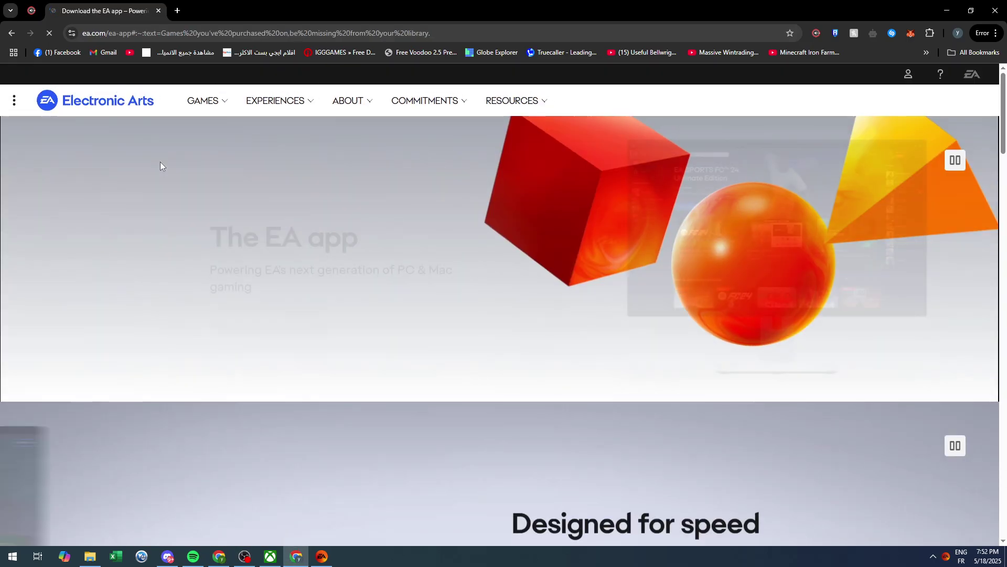
scroll(246, 254, down, 5)
scroll(246, 254, down, 5)
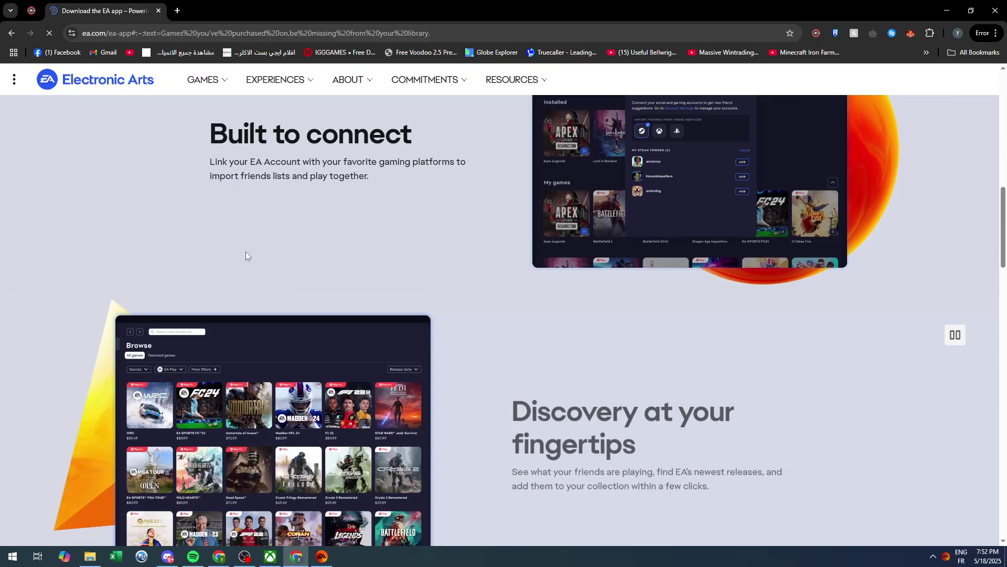
scroll(245, 255, down, 5)
scroll(246, 254, down, 5)
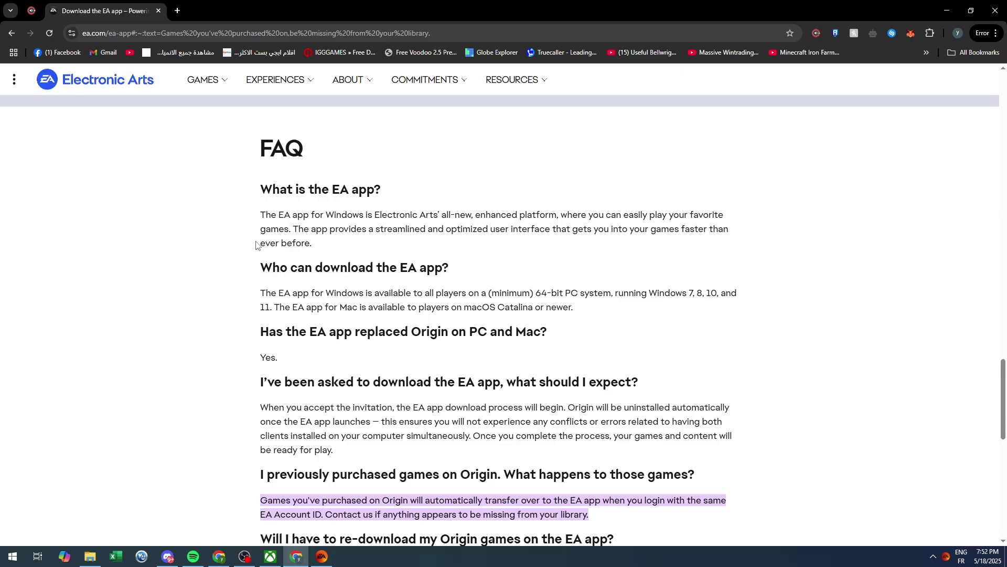
scroll(257, 246, down, 1)
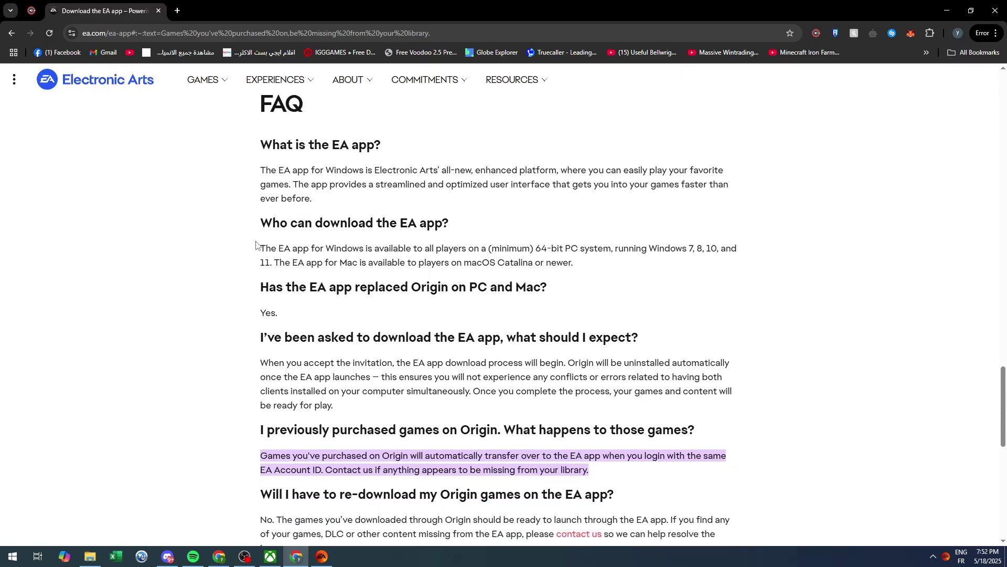
scroll(256, 246, down, 2)
- Highlight the 'I previously purchased games on Origin' FAQ question, then clear the selection
drag(257, 269, 703, 271)
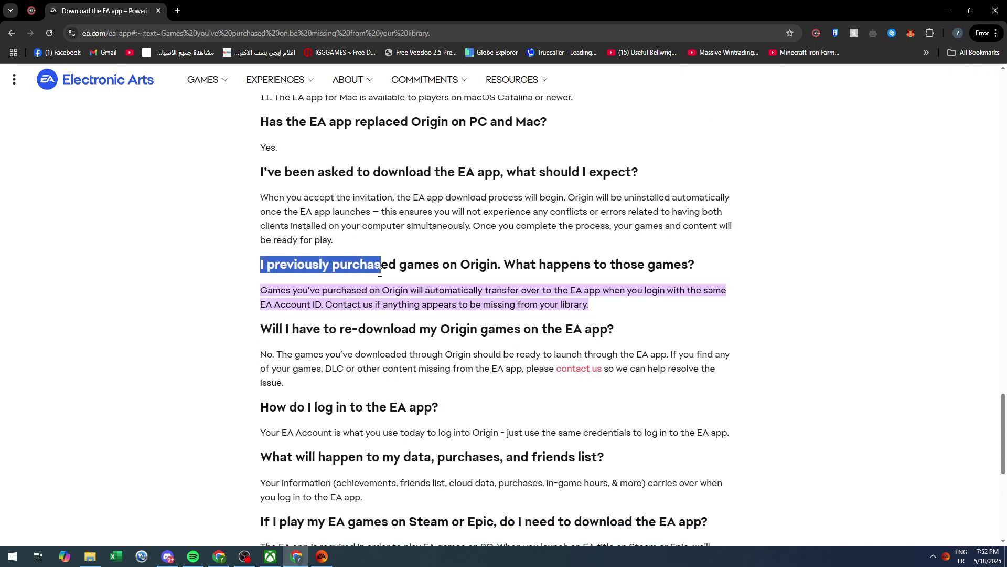
click(703, 271)
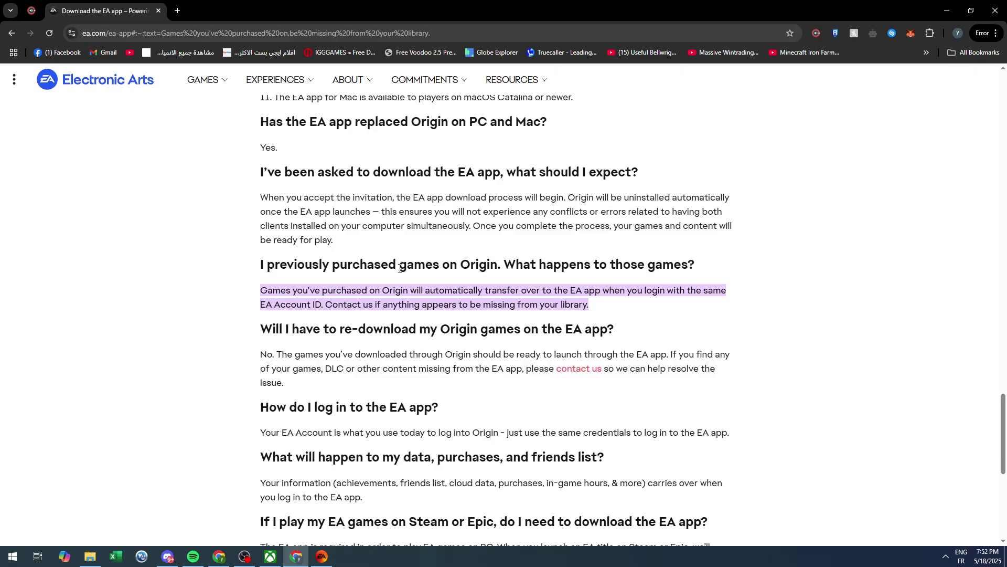
- Bring the EA app back to the front and show its Library of owned games
click(322, 557)
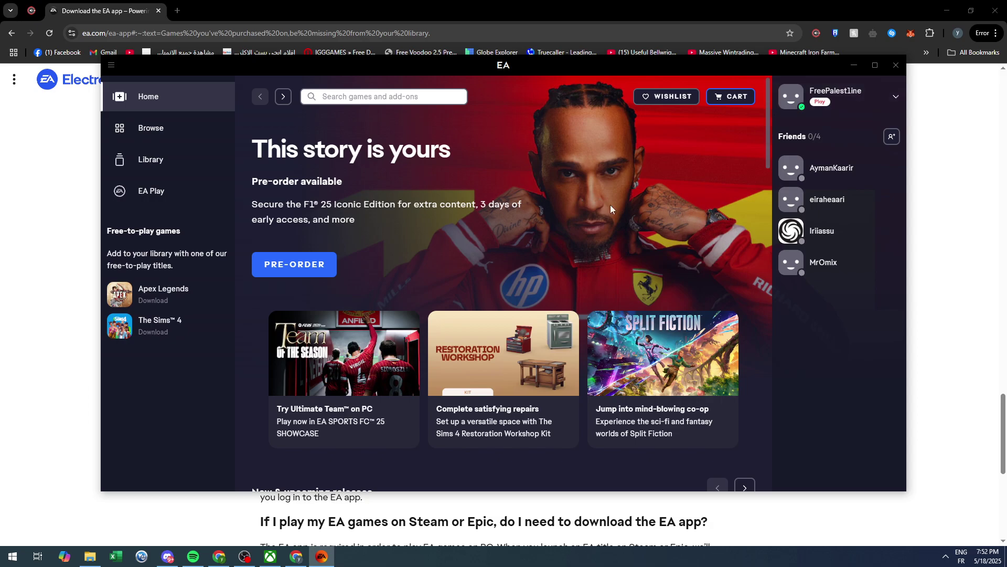
click(950, 266)
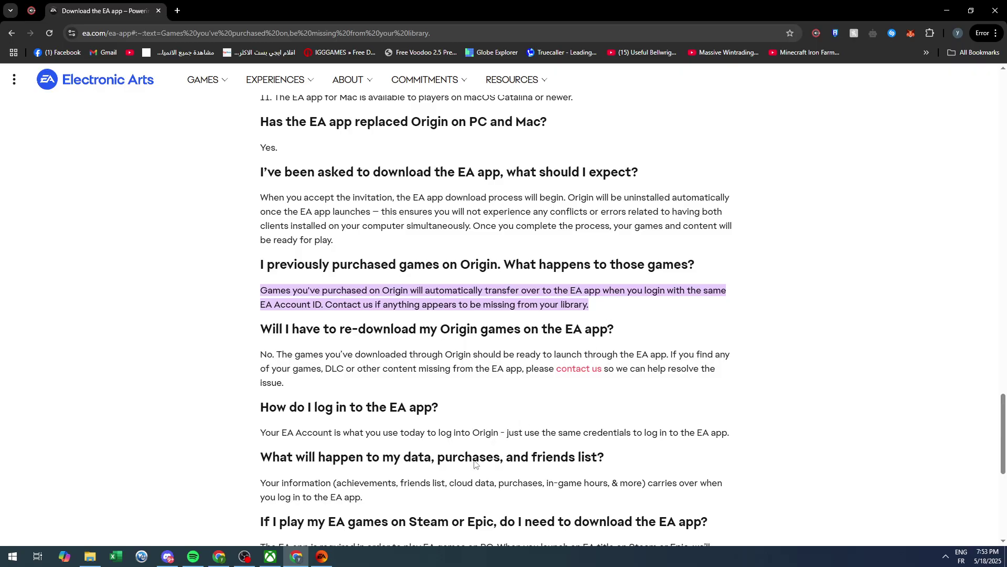
click(322, 557)
click(178, 159)
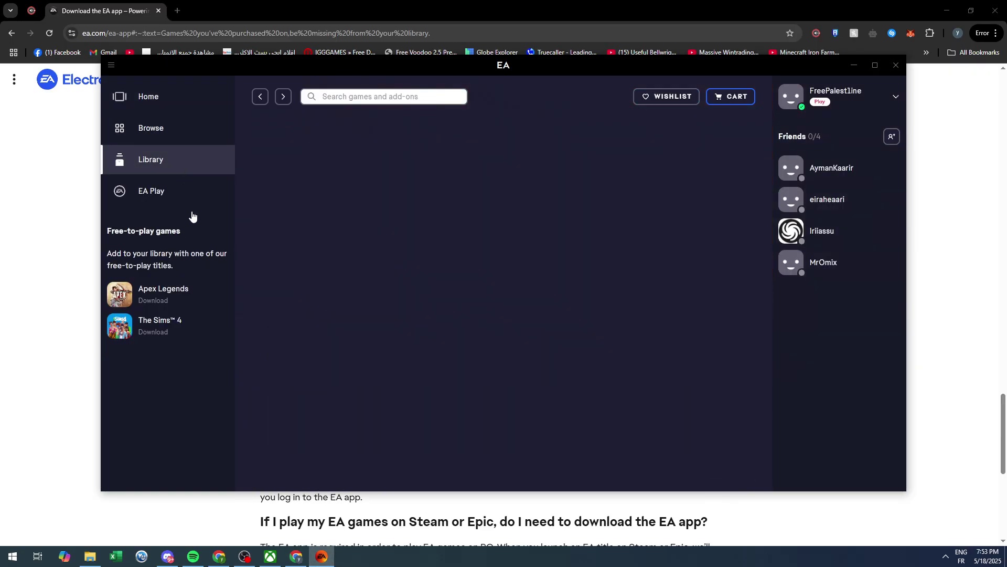